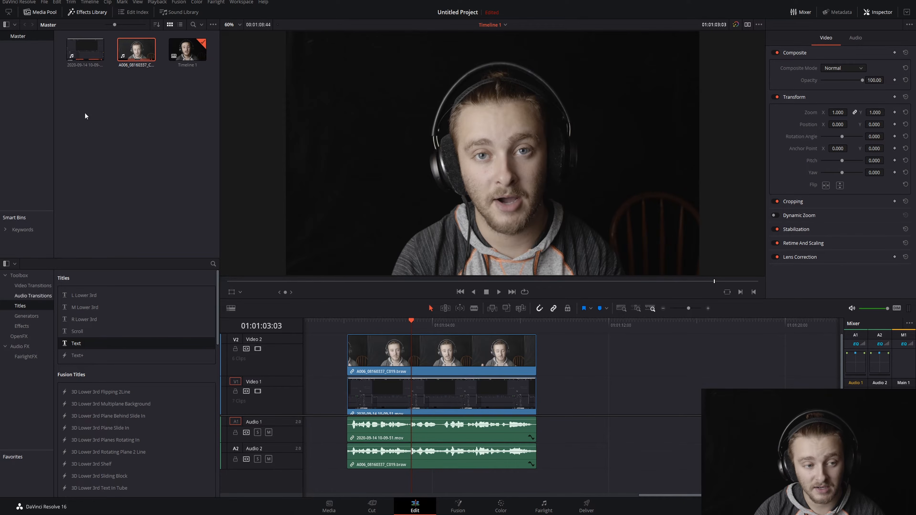
# List the FairlightFX audio effects in the Effects Library.
pyautogui.click(93, 12)
pyautogui.click(95, 14)
pyautogui.click(95, 14)
pyautogui.click(95, 14)
pyautogui.click(96, 14)
pyautogui.click(96, 14)
pyautogui.click(96, 14)
pyautogui.click(95, 14)
pyautogui.click(23, 356)
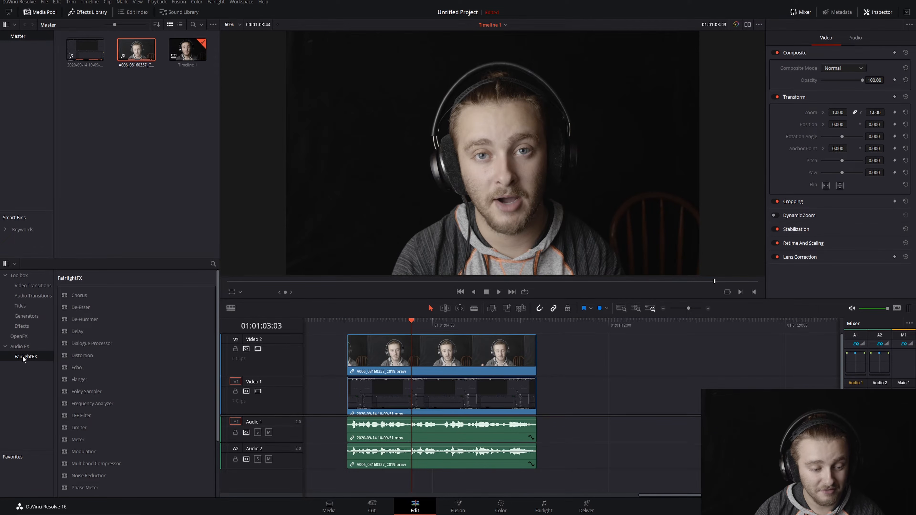
pyautogui.click(5, 347)
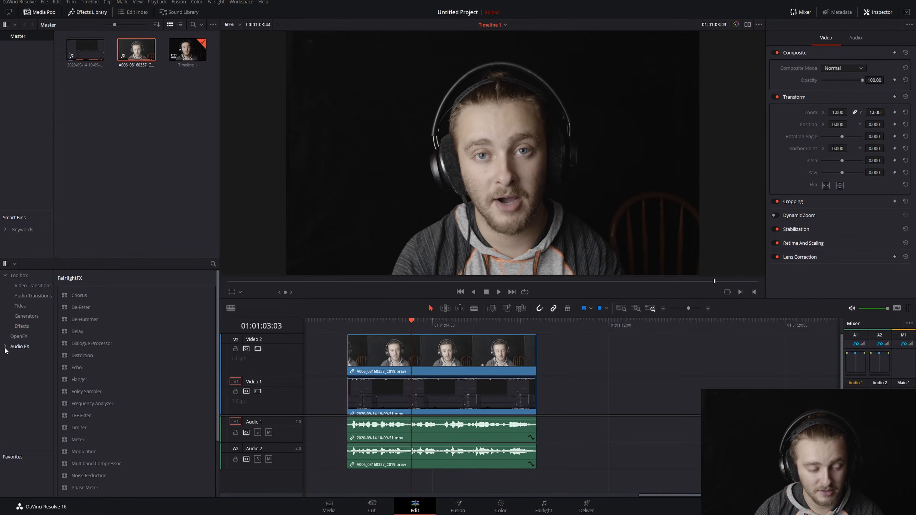
pyautogui.click(5, 348)
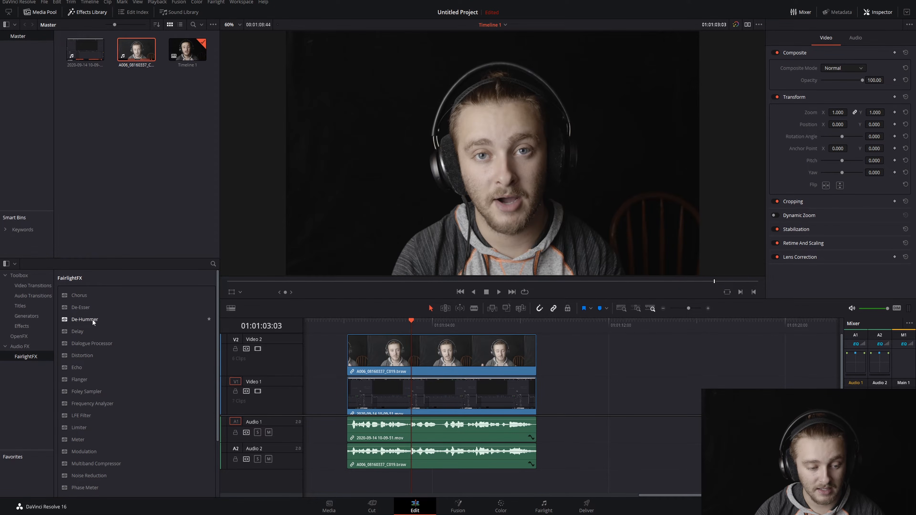
# Select all the clips on the timeline and apply the De-Hummer effect to both audio clips.
pyautogui.moveTo(504, 476); pyautogui.dragTo(466, 428)
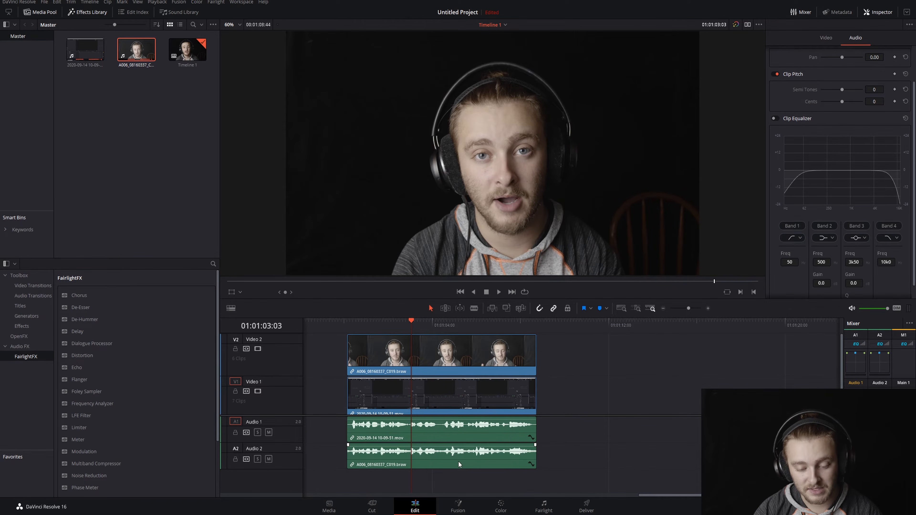
pyautogui.moveTo(464, 481); pyautogui.dragTo(424, 435)
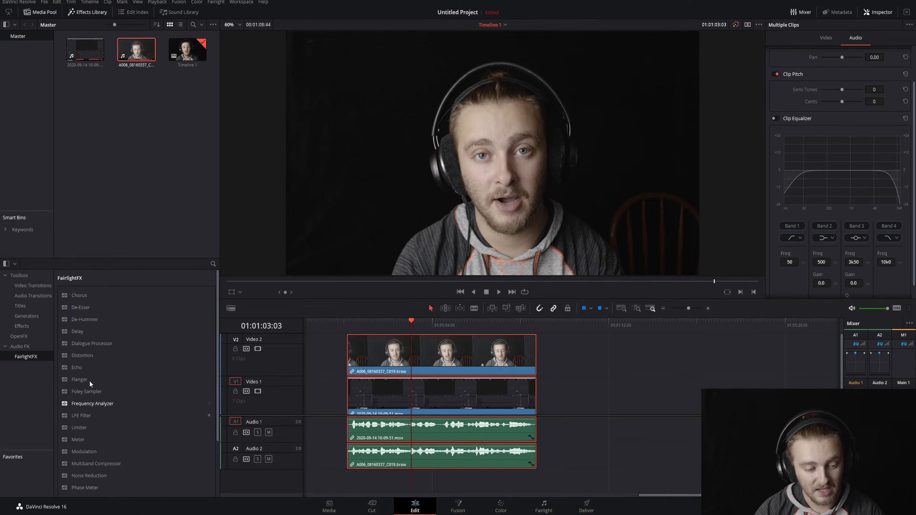
pyautogui.moveTo(487, 480); pyautogui.dragTo(443, 433)
pyautogui.moveTo(85, 319); pyautogui.dragTo(424, 427)
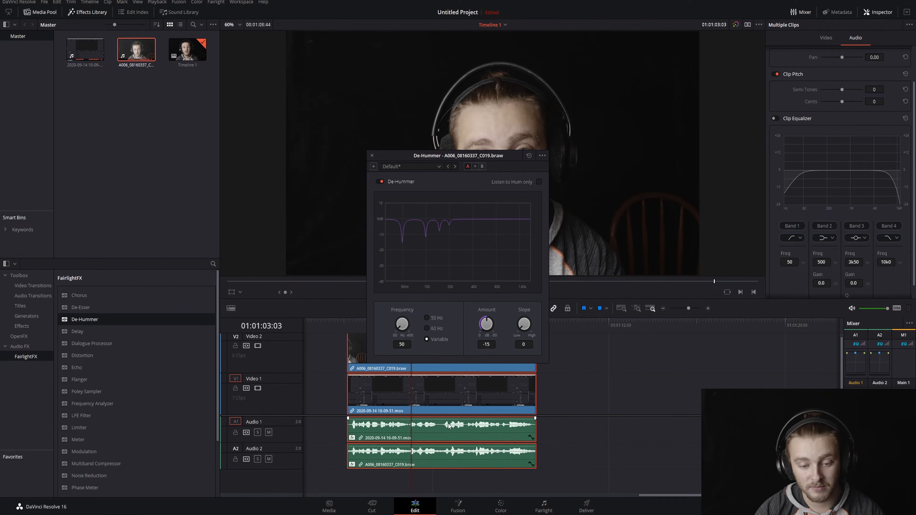
pyautogui.click(403, 345)
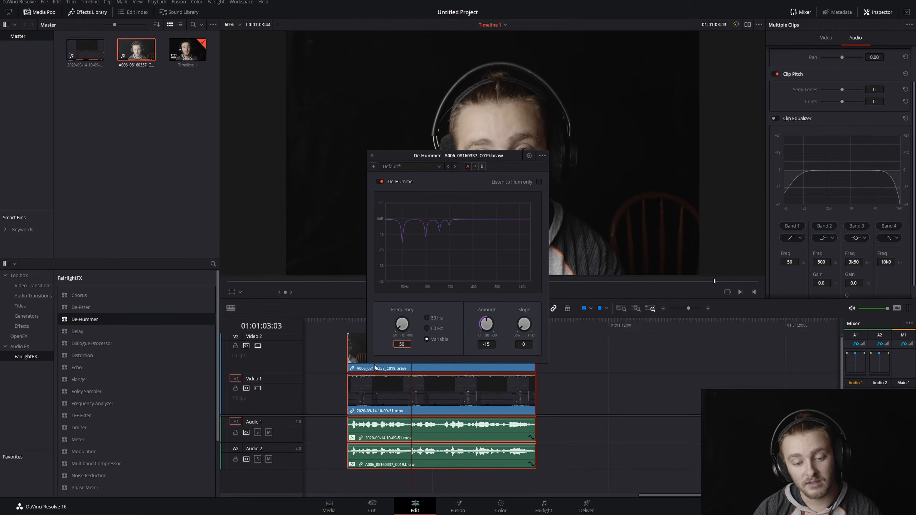
pyautogui.click(403, 327)
pyautogui.moveTo(403, 326)
pyautogui.mouseDown()
pyautogui.moveTo(414, 320)
pyautogui.moveTo(400, 326)
pyautogui.mouseUp()
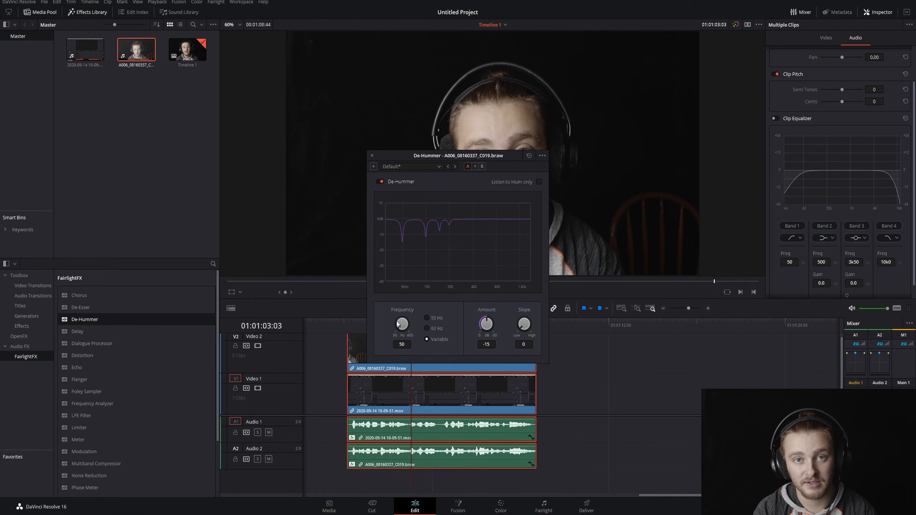
pyautogui.click(401, 344)
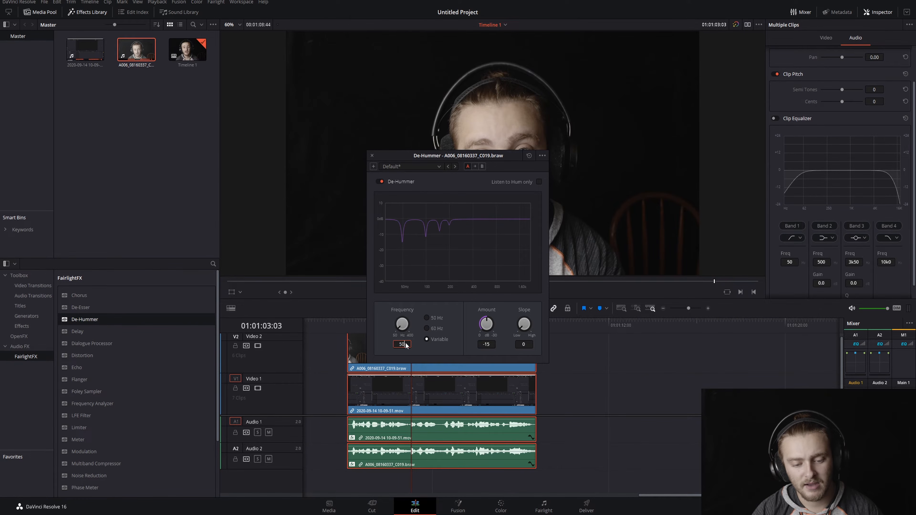
pyautogui.click(400, 328)
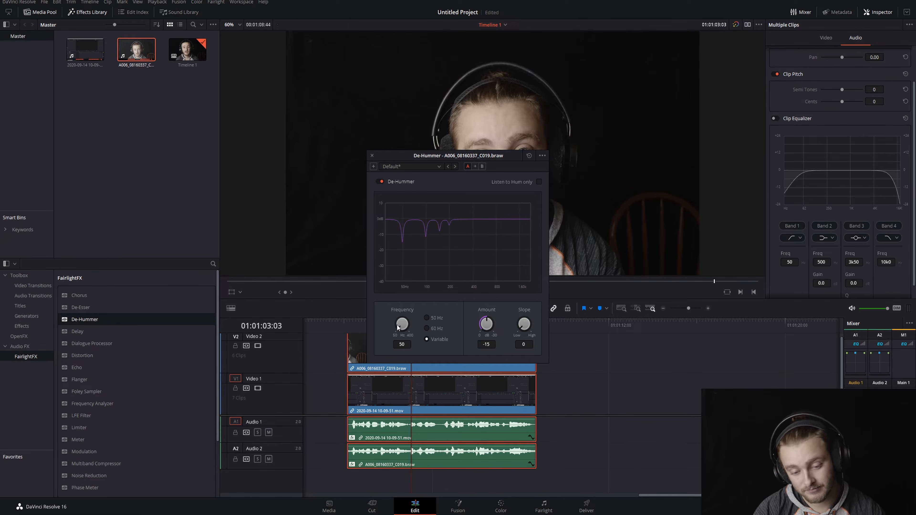
# Play the timeline from the start of the clips to listen for the hum.
pyautogui.click(350, 323)
pyautogui.moveTo(350, 325); pyautogui.dragTo(369, 325)
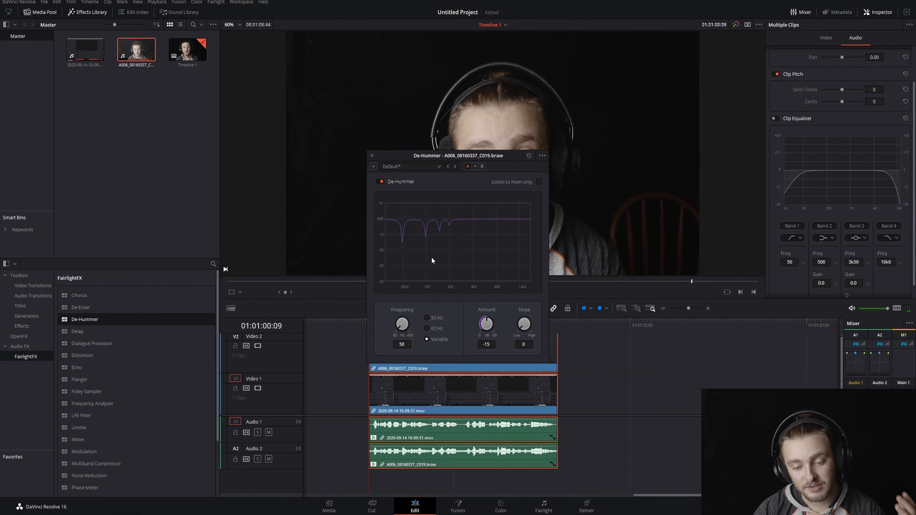
pyautogui.press('space')
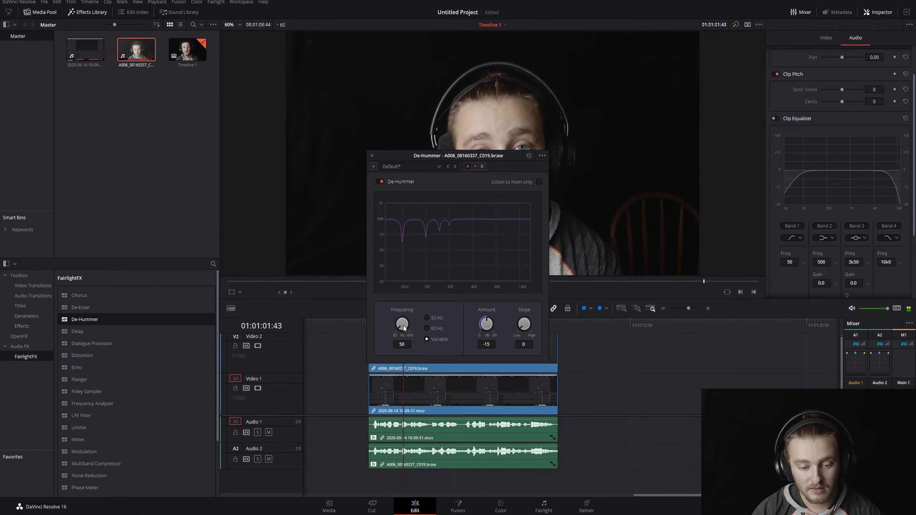
# Raise the De-Hummer frequency on A006_08160337_C019.braw to 59 Hz while replaying the clips from their start.
pyautogui.click(366, 319)
pyautogui.moveTo(396, 333); pyautogui.dragTo(411, 321)
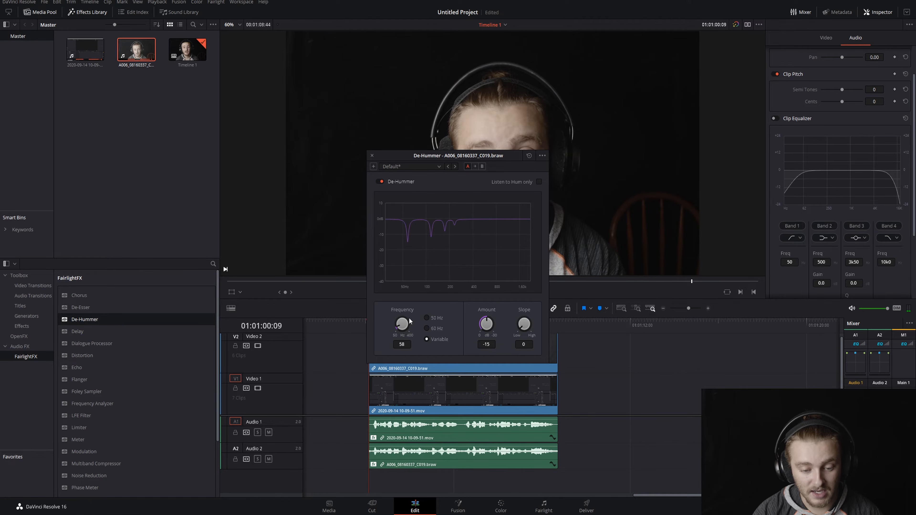
pyautogui.press('space')
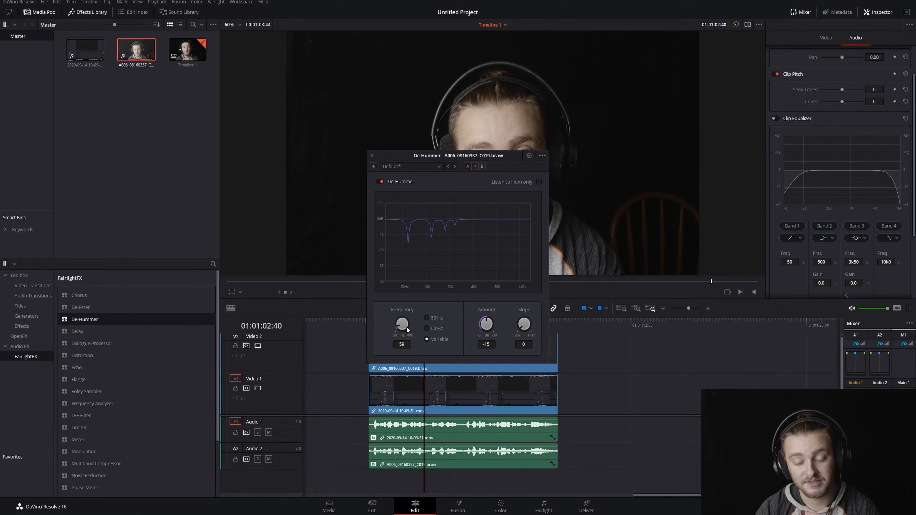
pyautogui.click(404, 344)
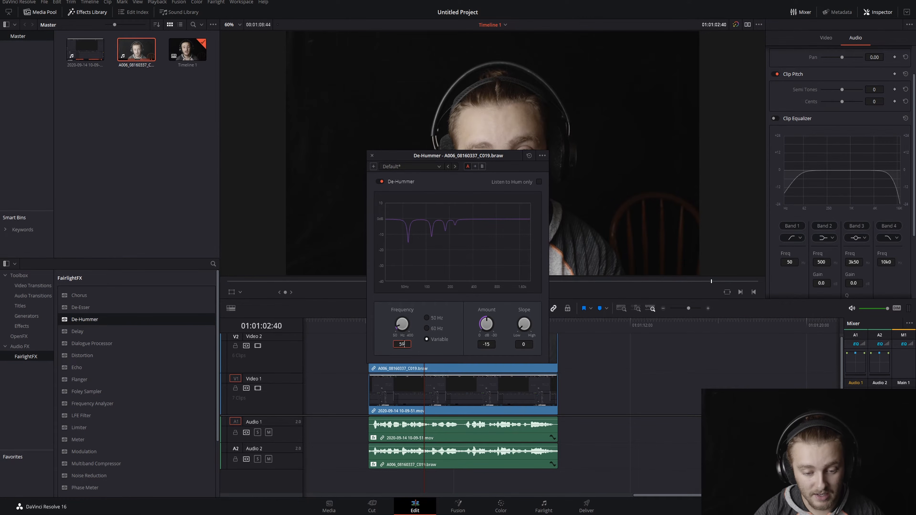
pyautogui.write('50')
pyautogui.press('Return')
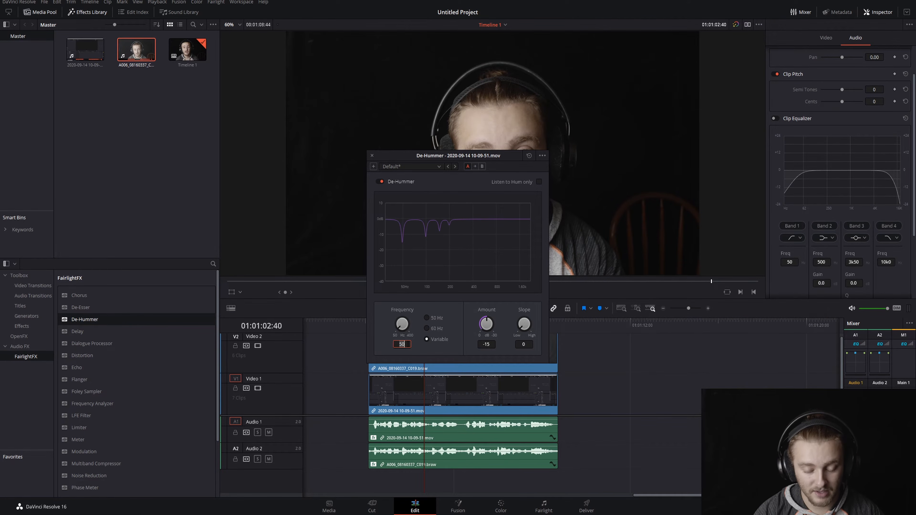
pyautogui.press('BackSpace')
pyautogui.write('9')
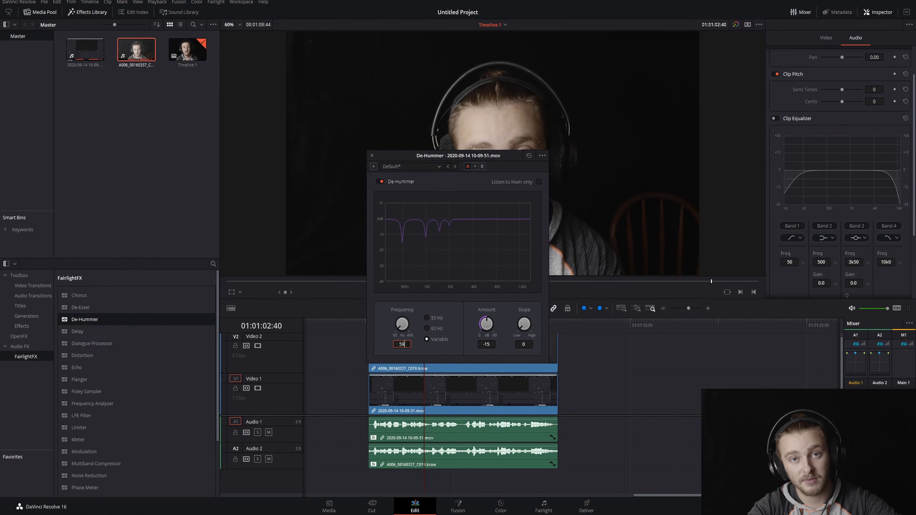
pyautogui.click(372, 155)
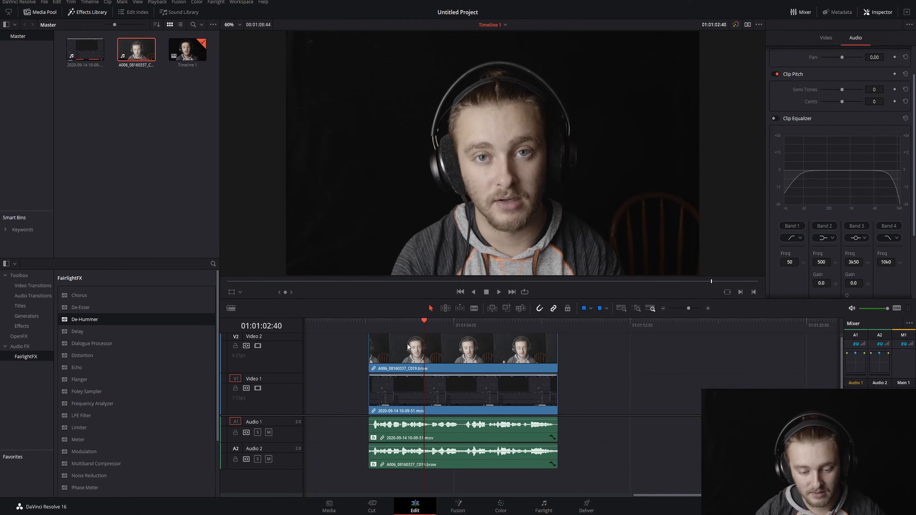
# Add a second De-Hummer to both audio clips, enter 60 as the frequency on A006_08160337_C019.braw, and close the effect windows.
pyautogui.moveTo(445, 475); pyautogui.dragTo(207, 390)
pyautogui.moveTo(82, 320); pyautogui.dragTo(440, 427)
pyautogui.click(403, 344)
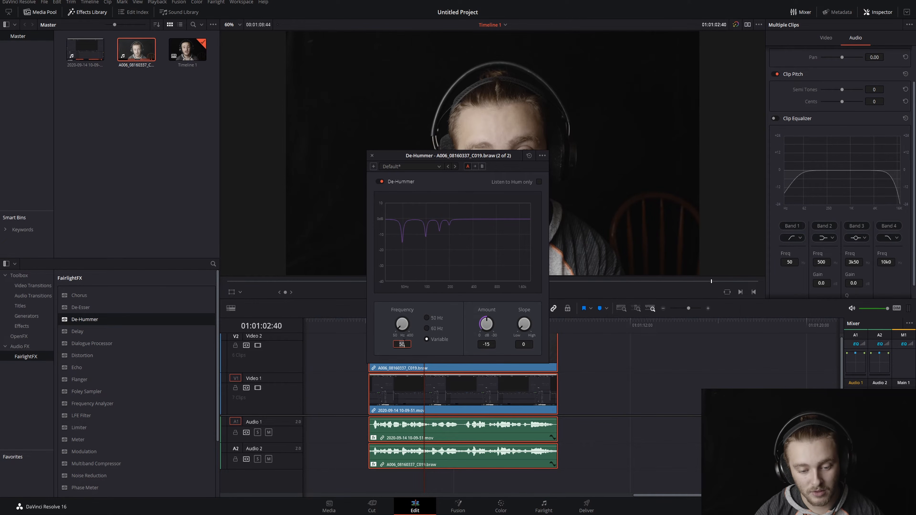
pyautogui.doubleClick(404, 342)
pyautogui.write('60')
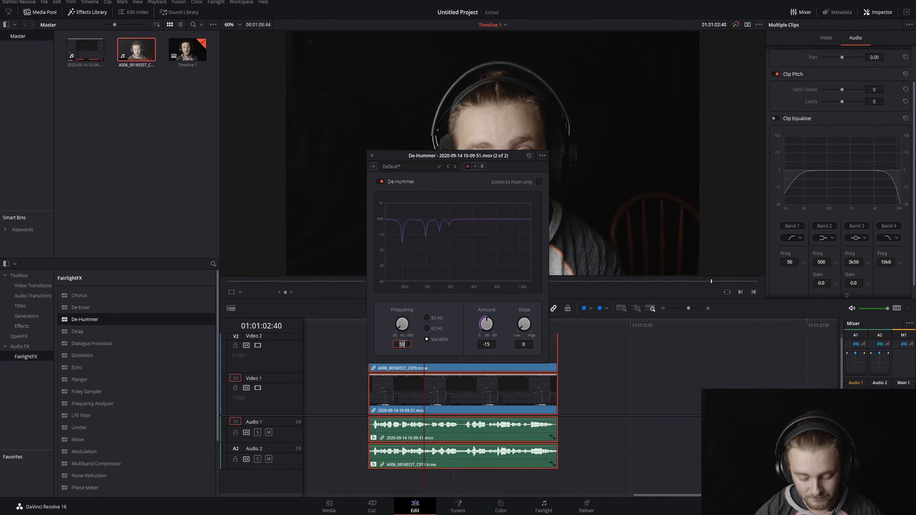
pyautogui.press('Escape')
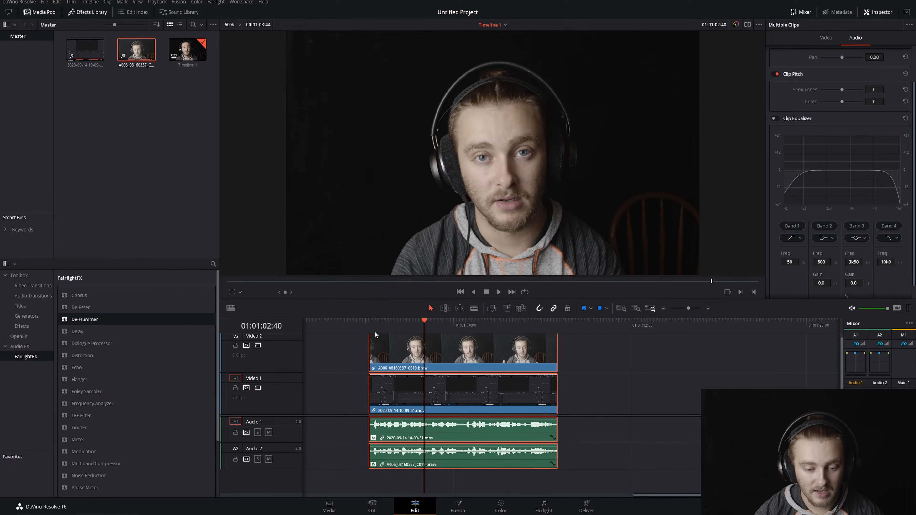
# Play the clips from their start to listen to the effect of the two De-Hummers.
pyautogui.click(370, 321)
pyautogui.press('space')
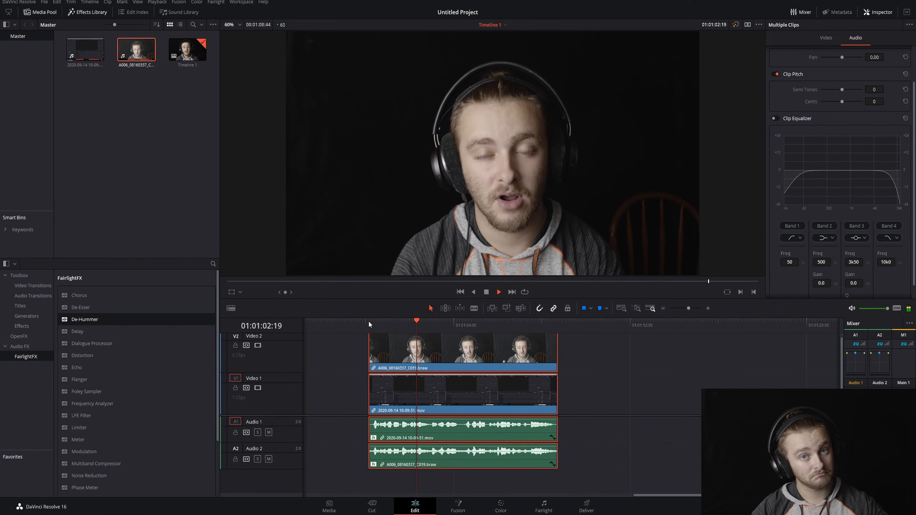
pyautogui.press('space')
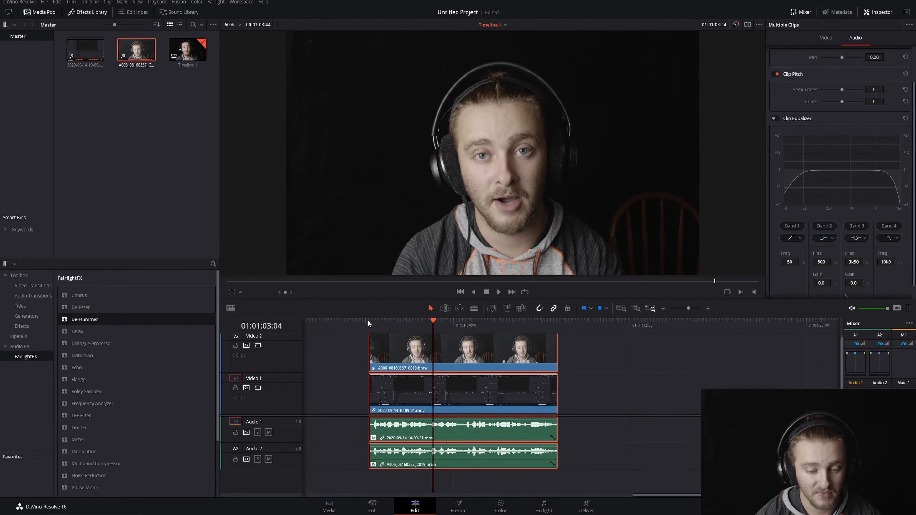
# Return the playhead to the start of the clips and apply Noise Reduction to both audio clips.
pyautogui.click(379, 322)
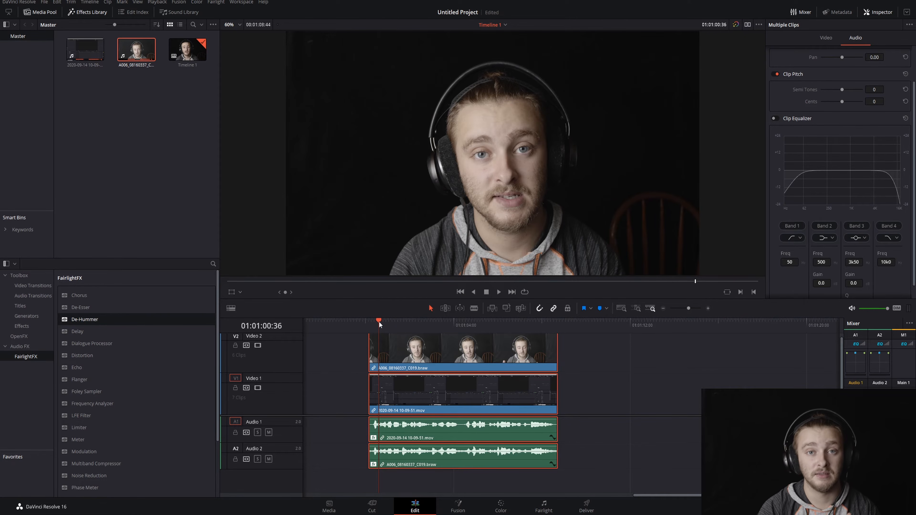
pyautogui.moveTo(379, 321); pyautogui.dragTo(373, 326)
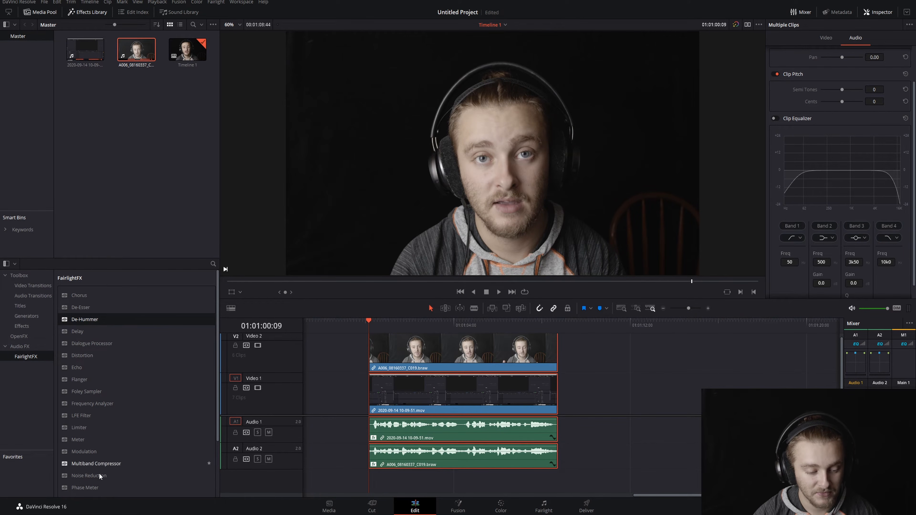
pyautogui.moveTo(90, 476); pyautogui.dragTo(408, 431)
# Enable Auto Speech Mode in the Noise Reduction of A006_08160337_C019.braw and play the audio.
pyautogui.click(399, 280)
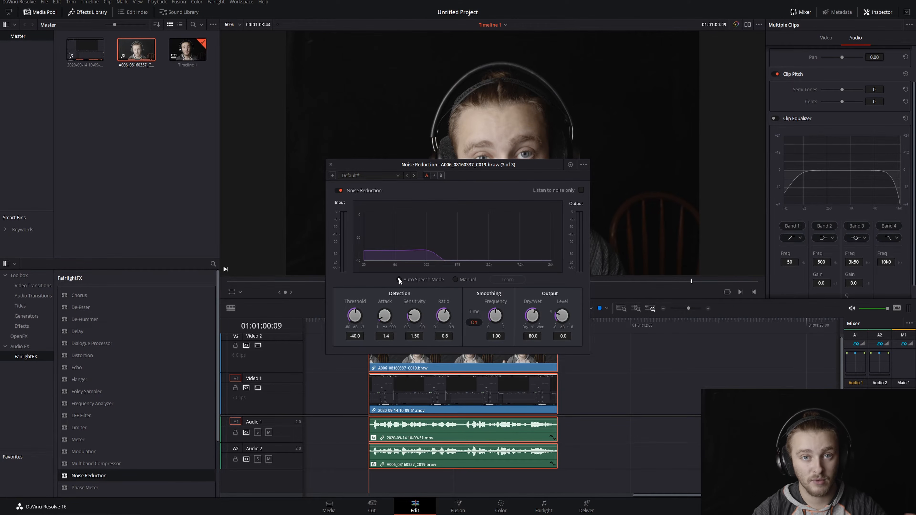
pyautogui.click(399, 280)
pyautogui.press('space')
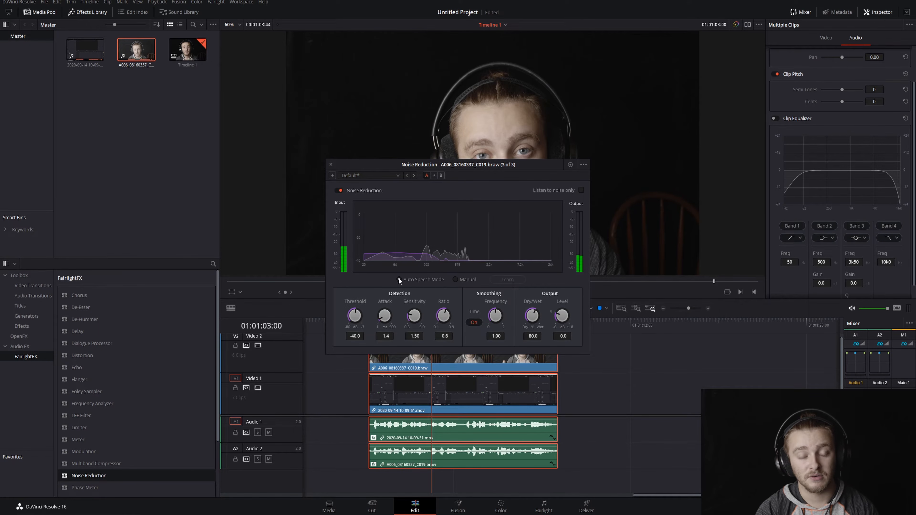
# Move the two Noise Reduction windows apart and extend the ends of all clips until the timeline lasts 00:01:11:17.
pyautogui.moveTo(470, 166); pyautogui.dragTo(301, 136)
pyautogui.moveTo(479, 164); pyautogui.dragTo(725, 54)
pyautogui.moveTo(603, 451); pyautogui.dragTo(614, 357)
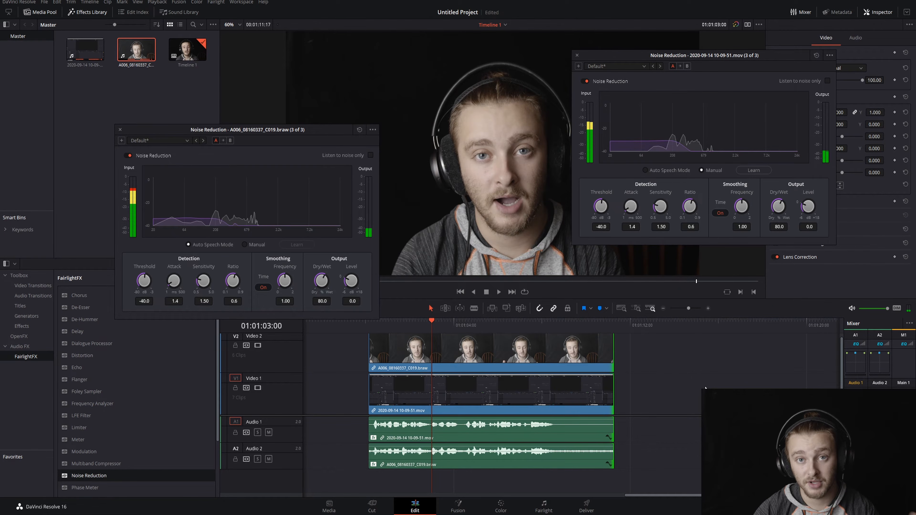
# Switch the Noise Reduction on A006_08160337_C019.braw to Manual and learn the noise profile by playing the quiet section from 01:01:08:34.
pyautogui.moveTo(561, 323)
pyautogui.mouseDown()
pyautogui.moveTo(576, 323)
pyautogui.moveTo(561, 326)
pyautogui.mouseUp()
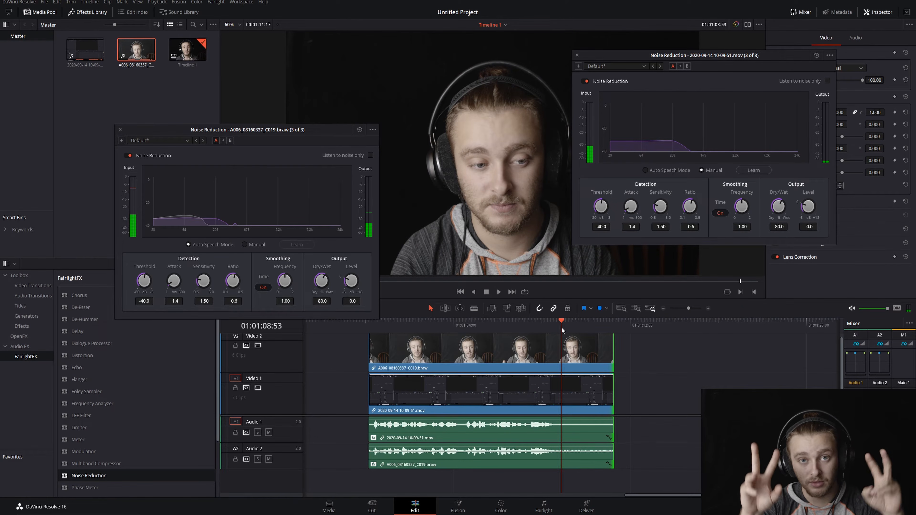
pyautogui.click(245, 244)
pyautogui.click(557, 323)
pyautogui.click(566, 404)
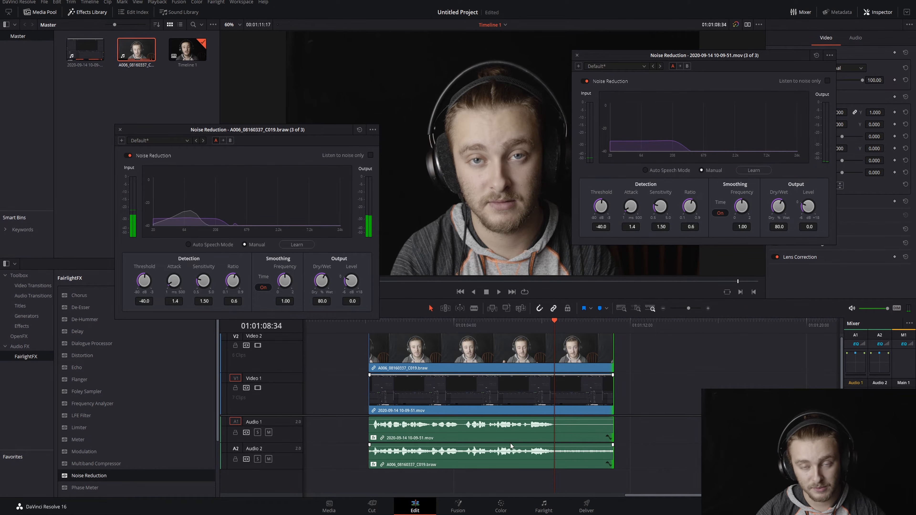
pyautogui.click(296, 247)
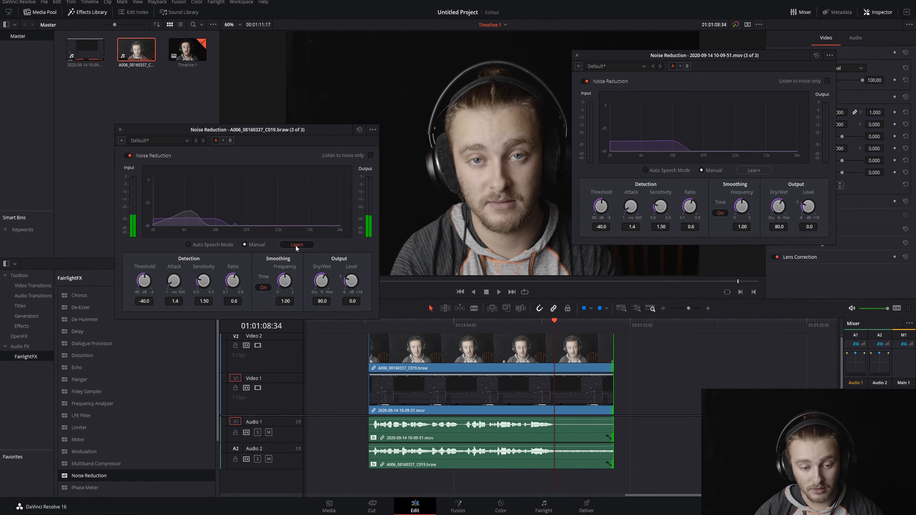
pyautogui.press('space')
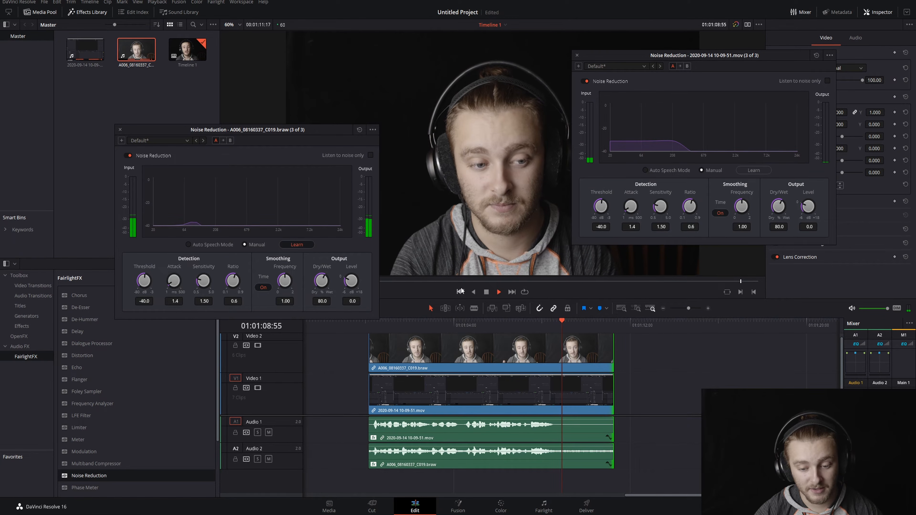
pyautogui.press('space')
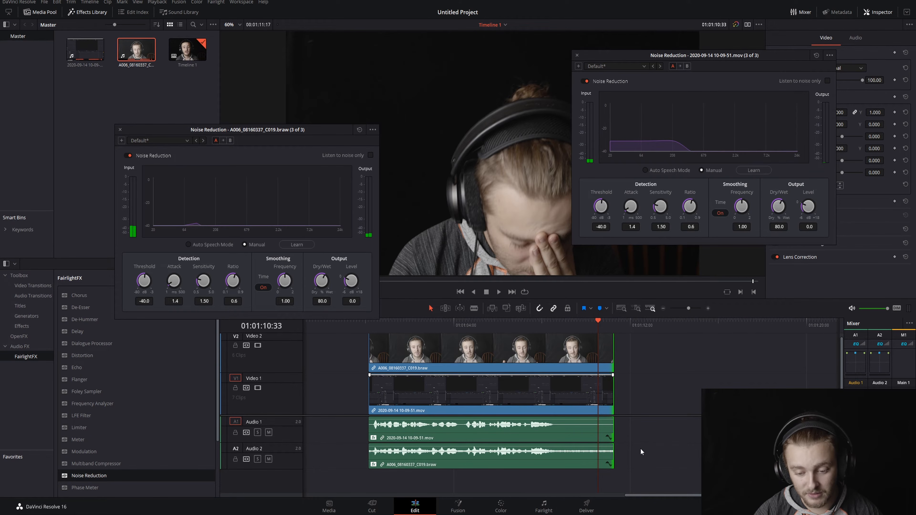
# Play the clips from their start to listen to the learned noise reduction.
pyautogui.click(367, 322)
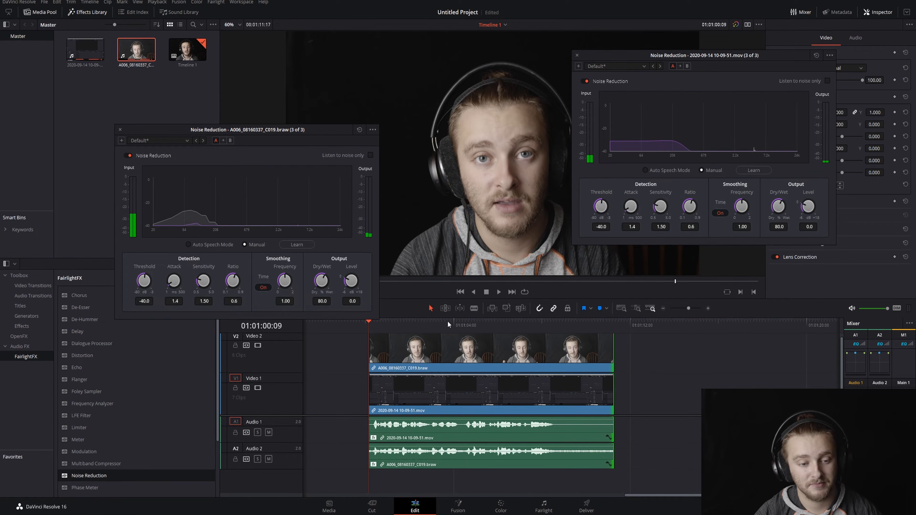
pyautogui.press('space')
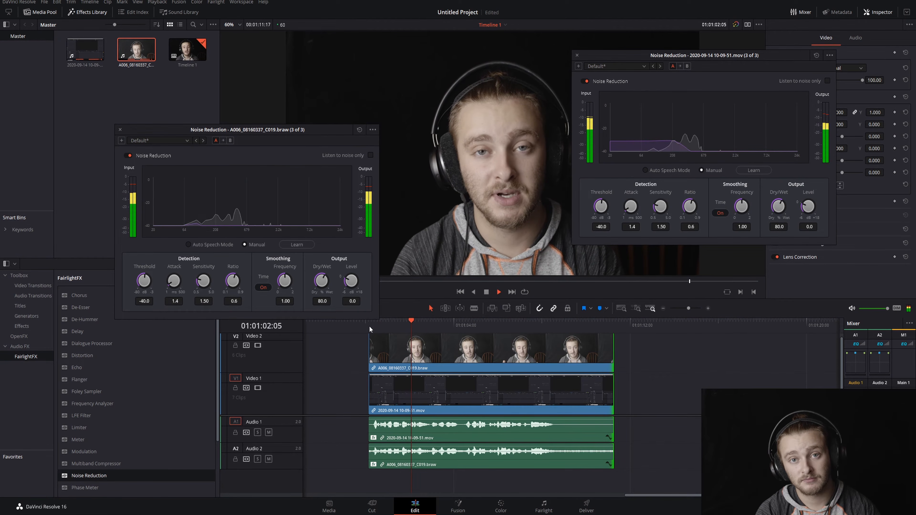
# Stop playback and close the Noise Reduction windows of both audio clips.
pyautogui.press('space')
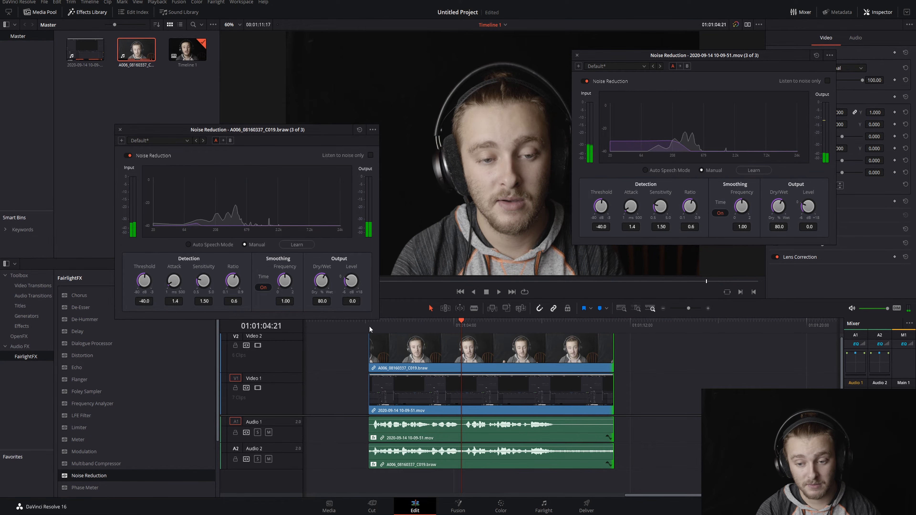
pyautogui.moveTo(707, 55); pyautogui.dragTo(682, 59)
pyautogui.click(620, 174)
pyautogui.click(553, 59)
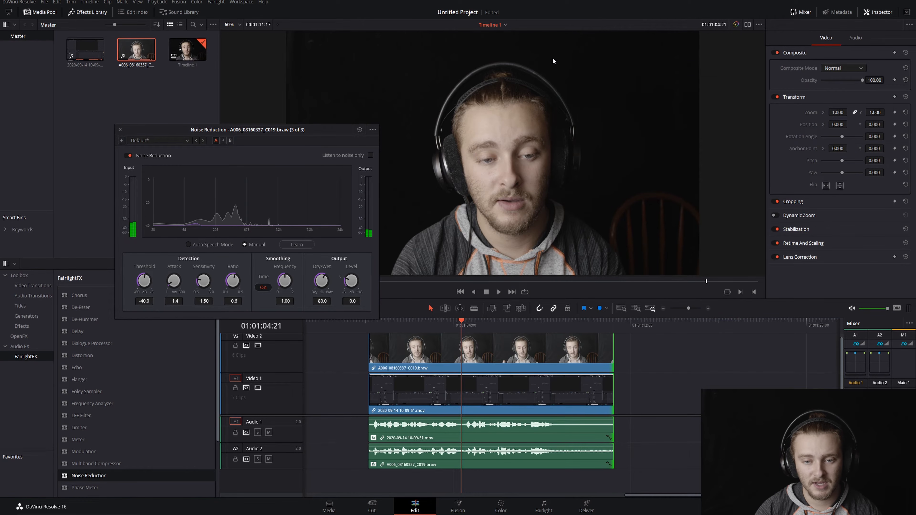
pyautogui.click(120, 129)
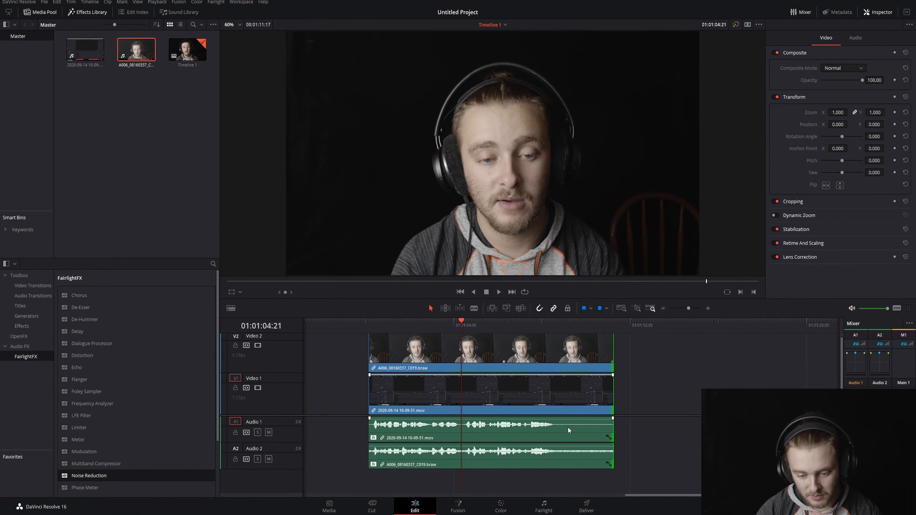
# Play the clips from 01:01:01:02 to listen to the audio with the effects applied.
pyautogui.click(389, 321)
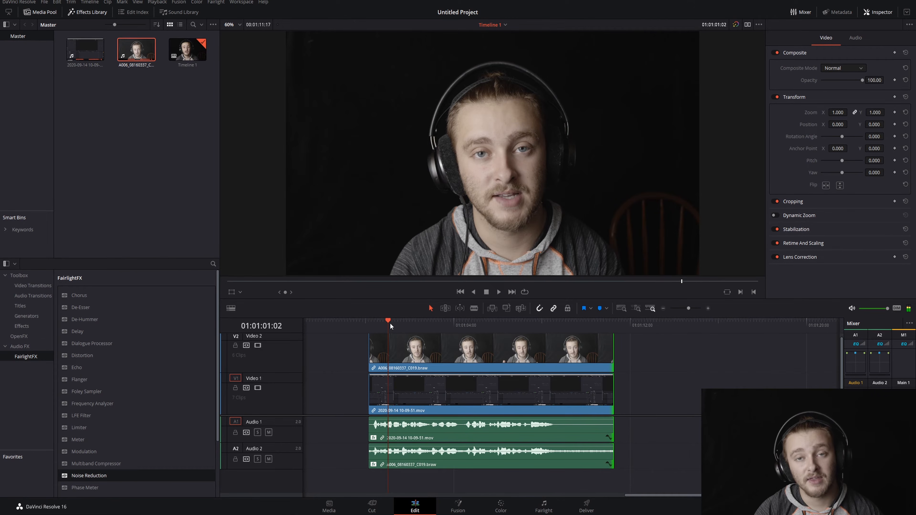
pyautogui.press('space')
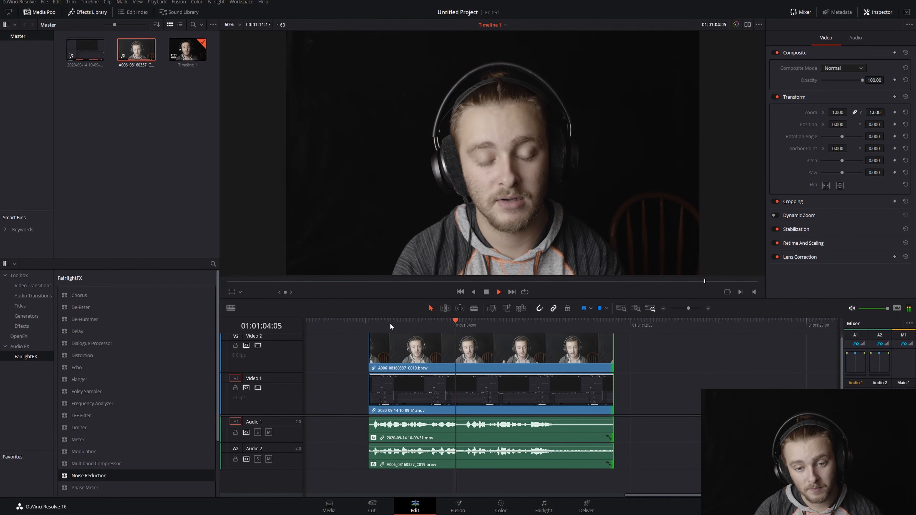
pyautogui.press('space')
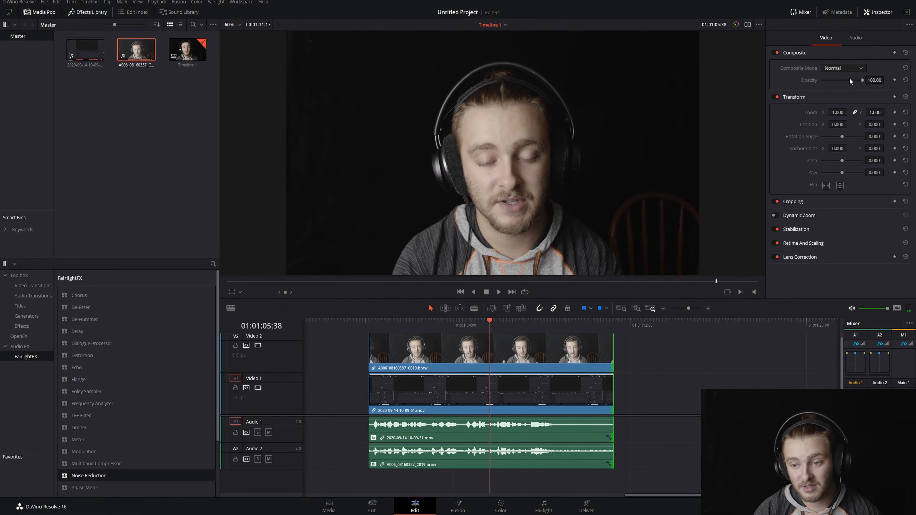
# Show the audio settings of A006_08160337_C019.braw and bypass its two De-Hummer effects and Noise Reduction.
pyautogui.click(858, 37)
pyautogui.scroll(-8, 823, 137)
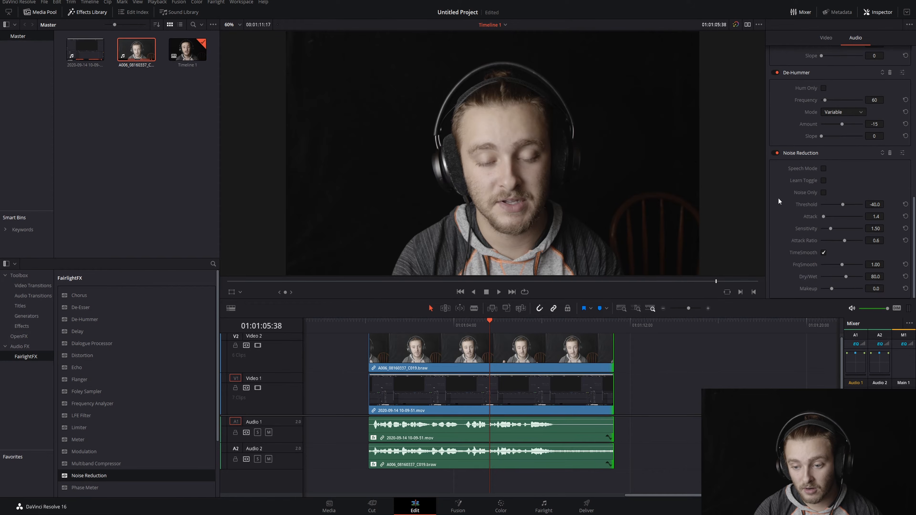
pyautogui.scroll(5, 790, 206)
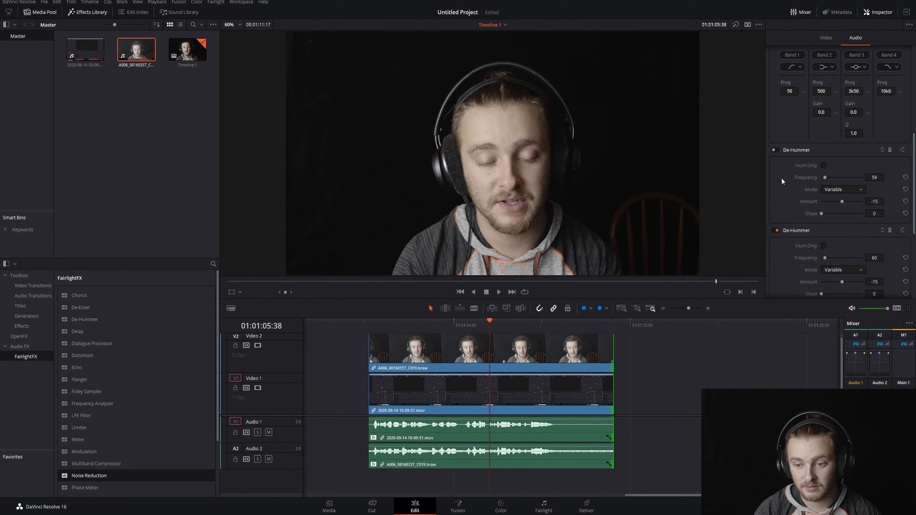
pyautogui.scroll(-3, 778, 230)
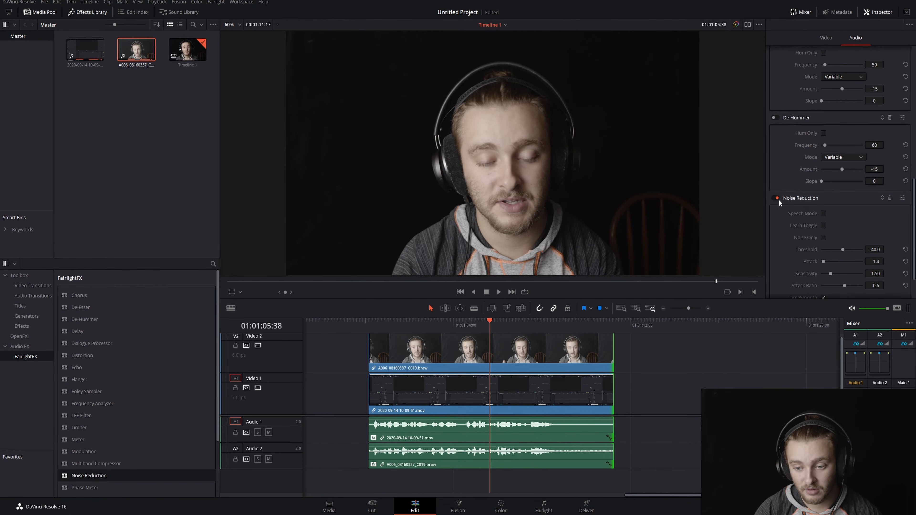
pyautogui.click(527, 432)
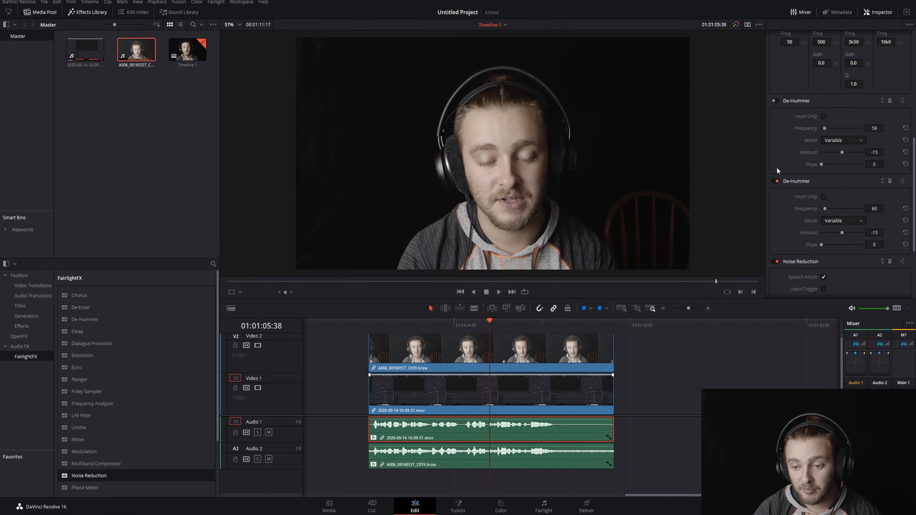
pyautogui.press('Home')
pyautogui.press('space')
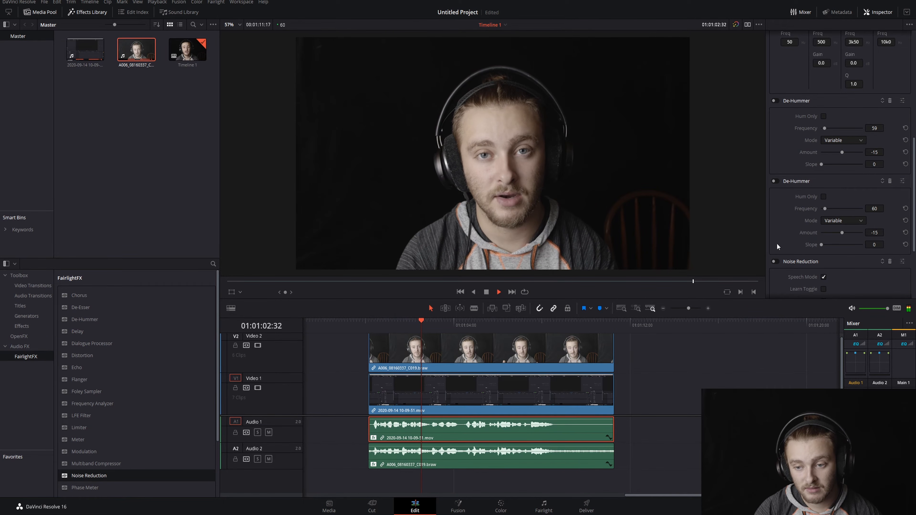
pyautogui.press('space')
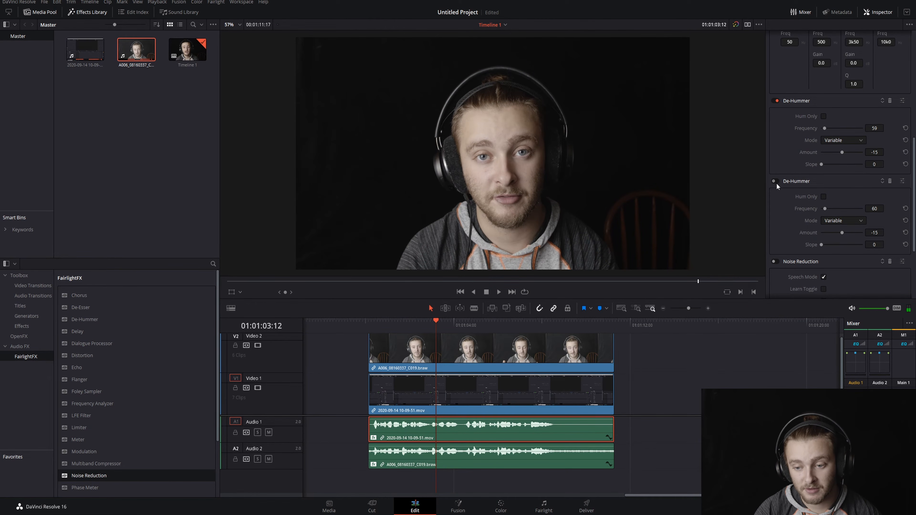
# Re-enable both De-Hummers on each audio clip, leave Noise Reduction bypassed, and play the audio from the clips' start.
pyautogui.click(609, 452)
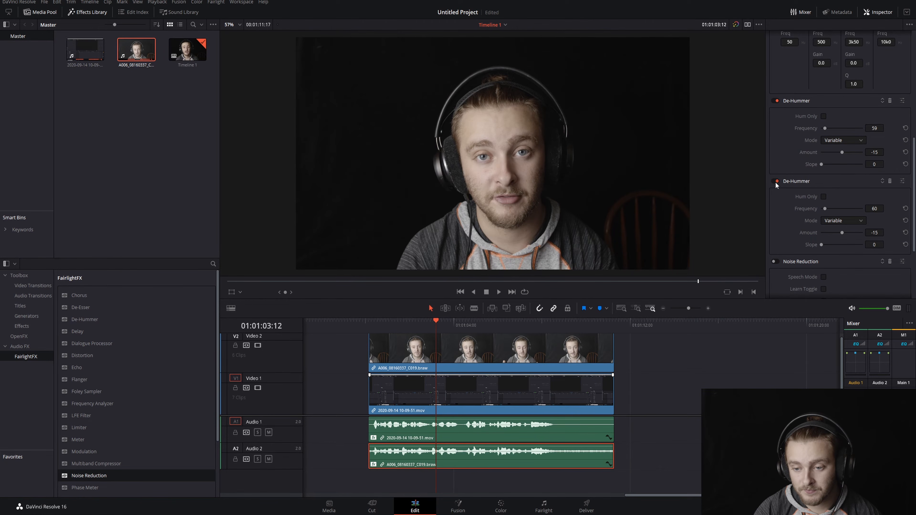
pyautogui.click(372, 323)
pyautogui.press('space')
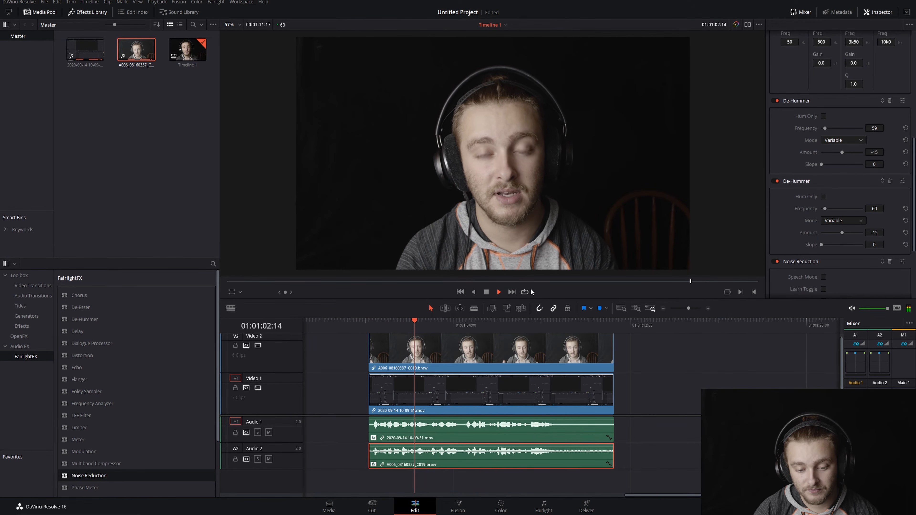
pyautogui.press('space')
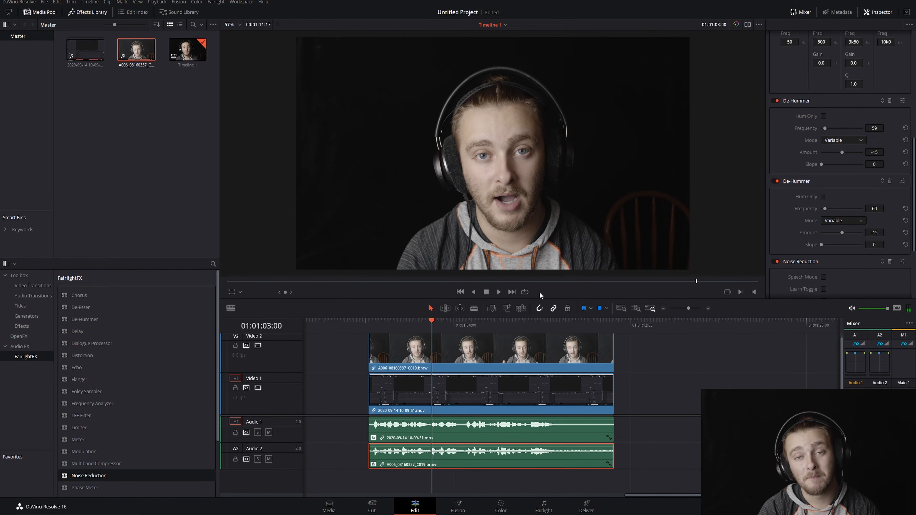